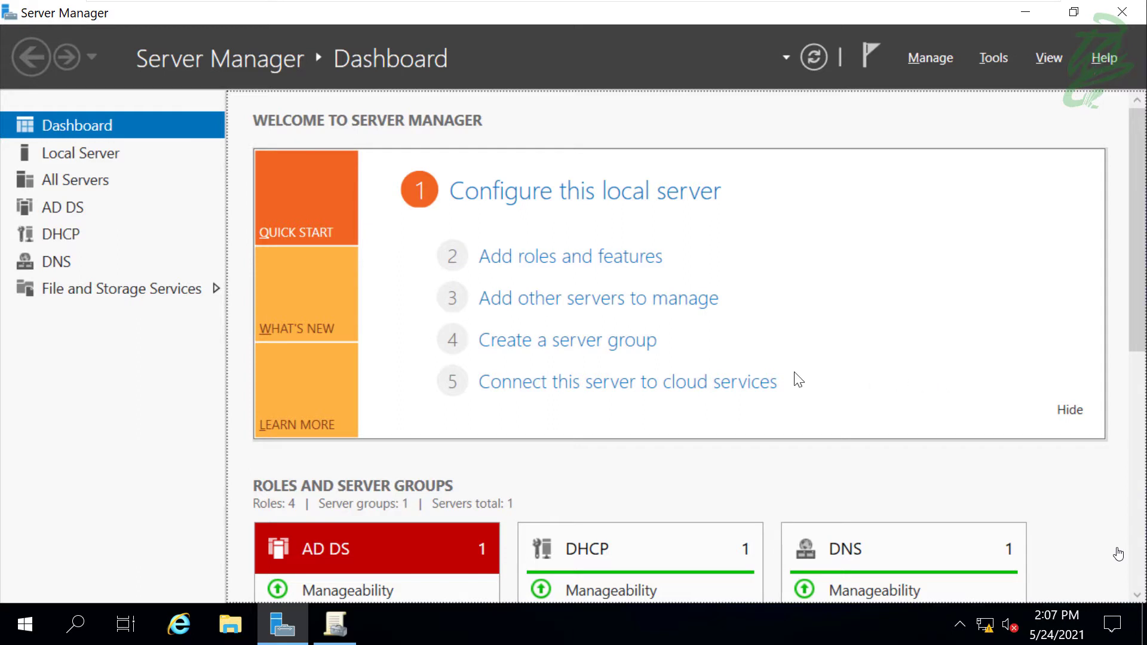
Open Group Policy Management and display the policy linked to the East Branch Staff organizational unit.
left_click(992, 58)
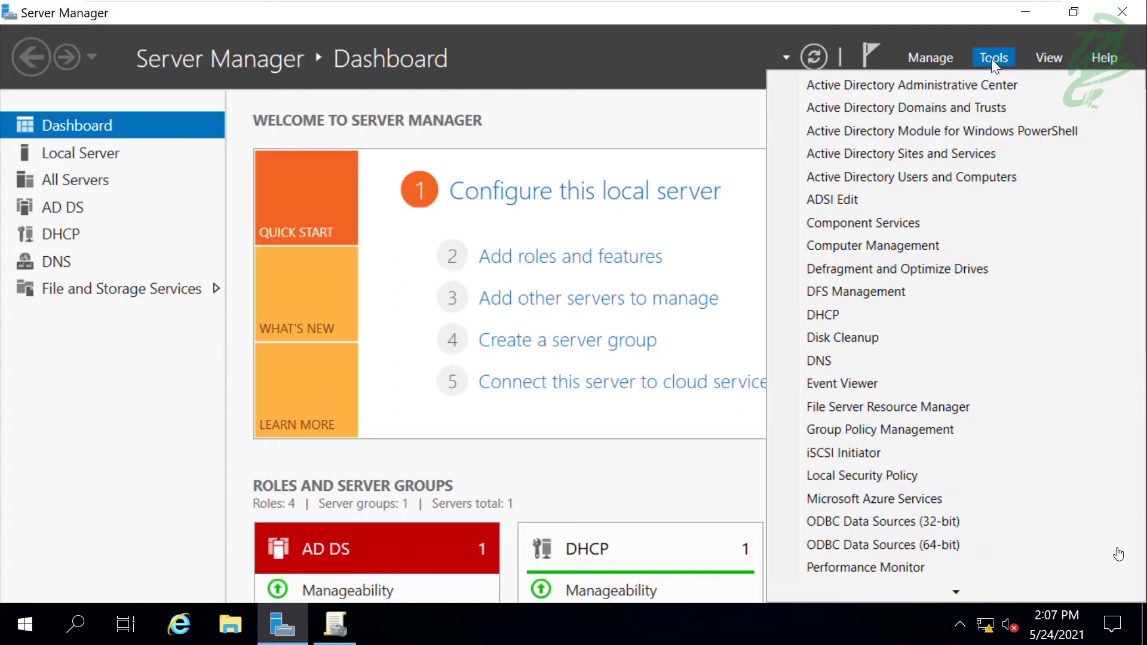
left_click(849, 428)
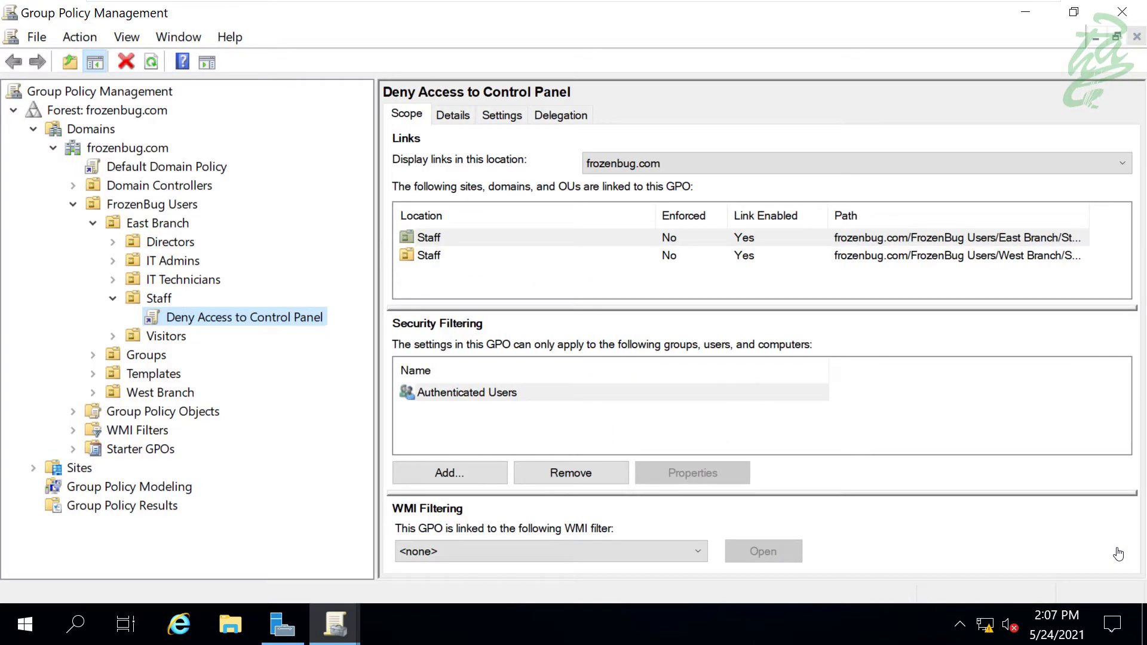
left_click(113, 299)
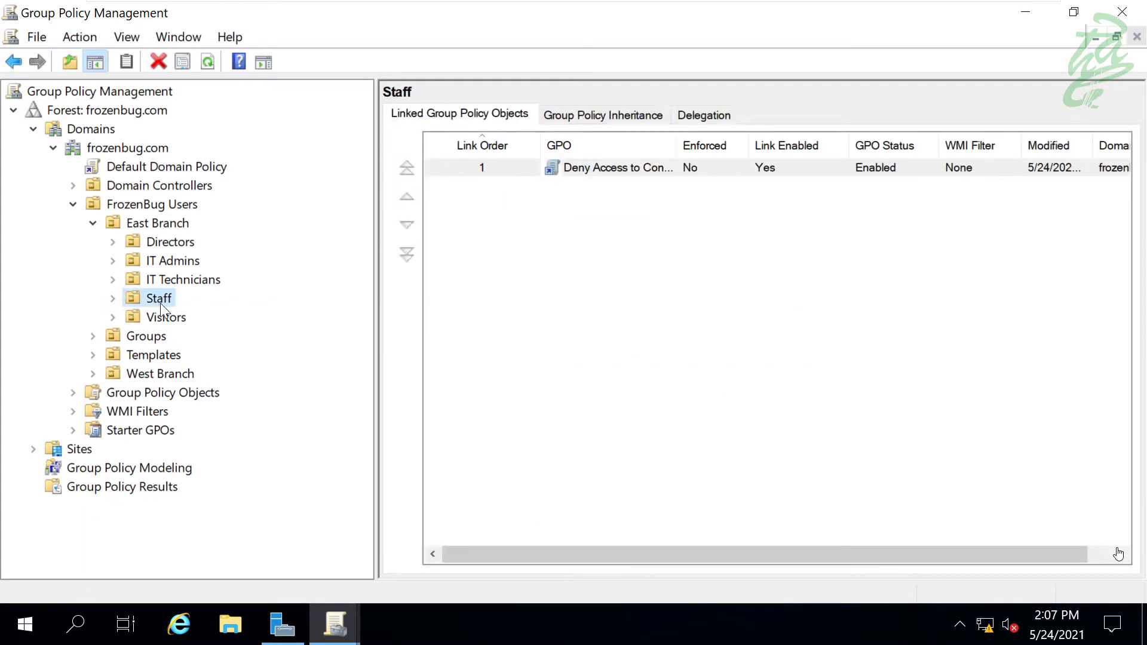
left_click(114, 299)
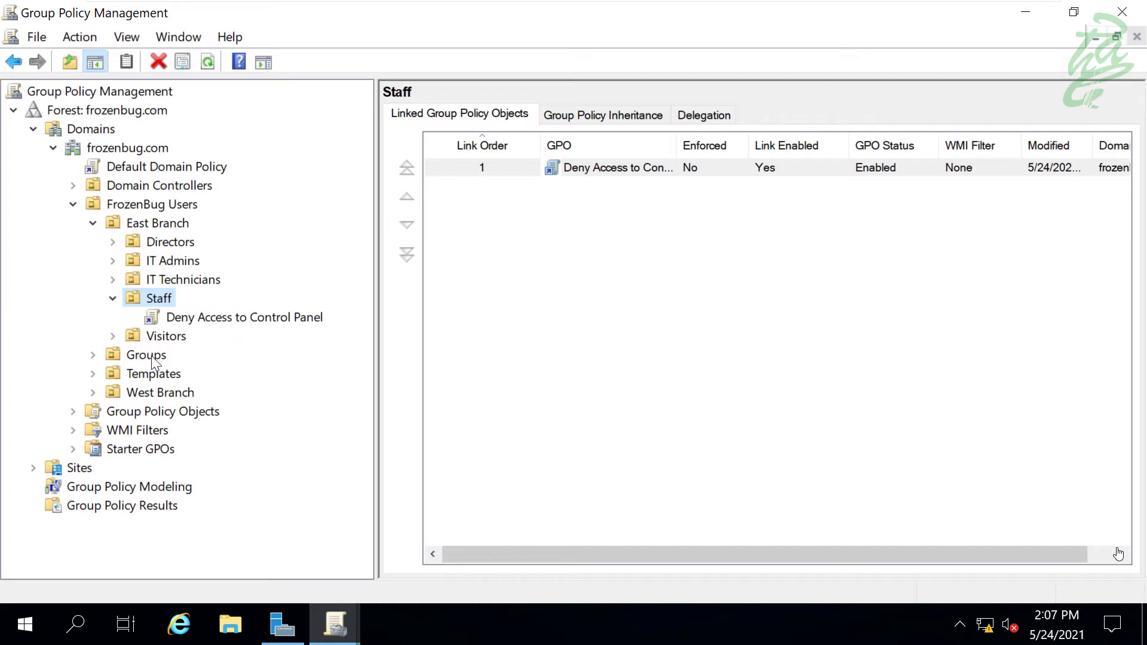
Rename the Deny Access to Control Panel group policy object as "Deny Access to Control Panel & USB Storage" and widen the name column.
left_click(191, 416)
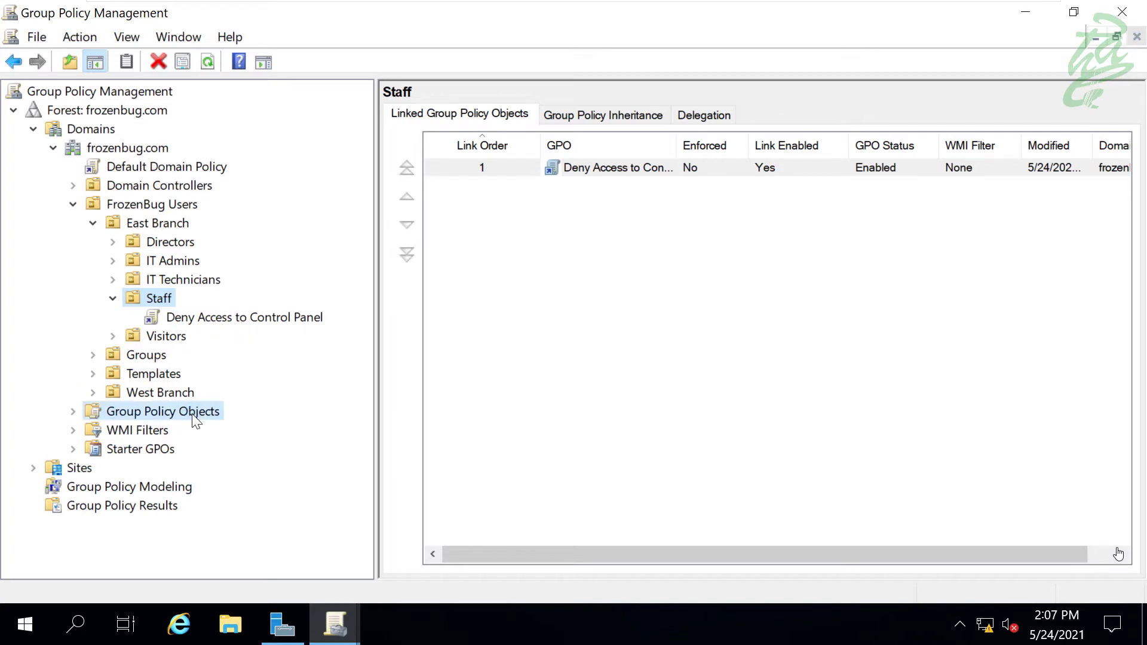
left_click(502, 204)
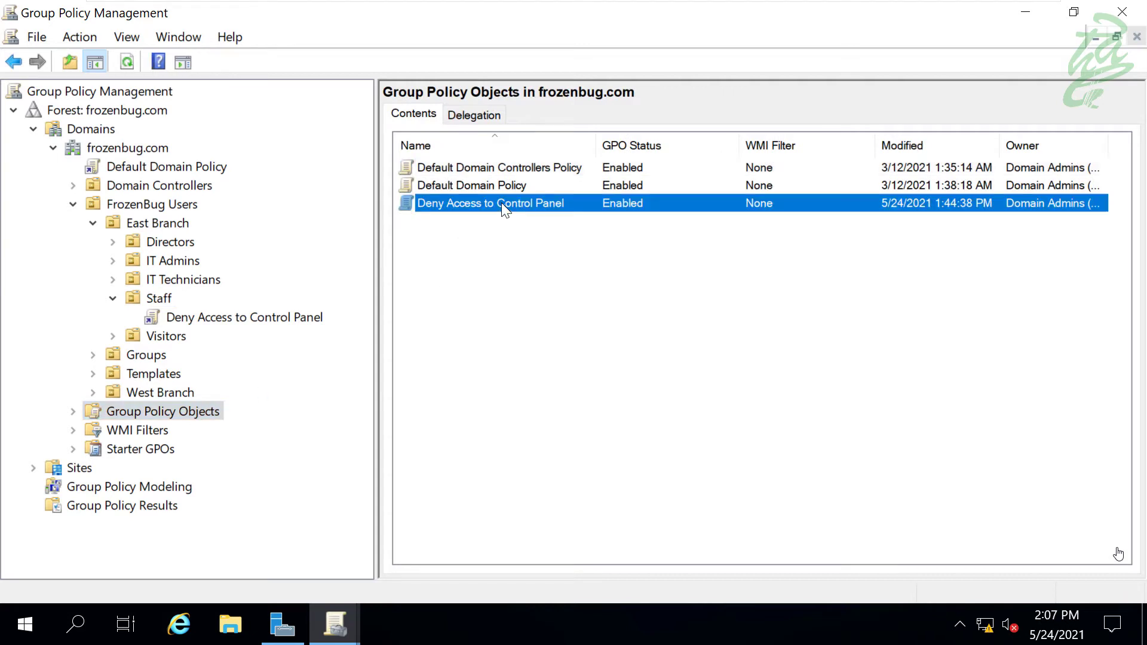
right_click(501, 202)
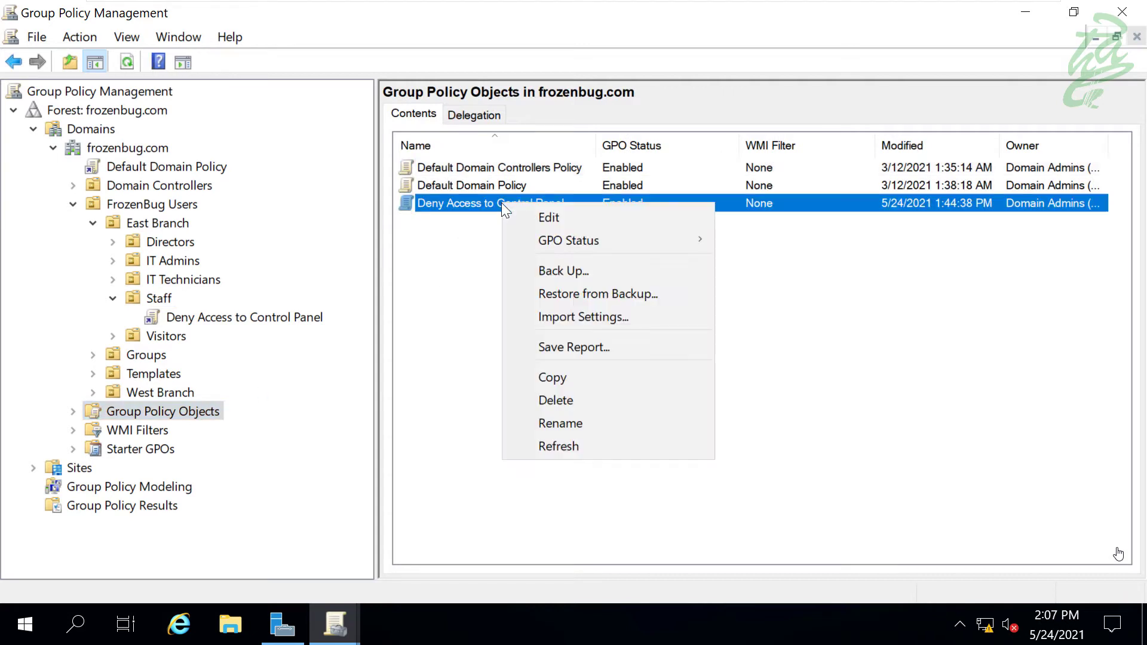
left_click(557, 420)
left_click(569, 202)
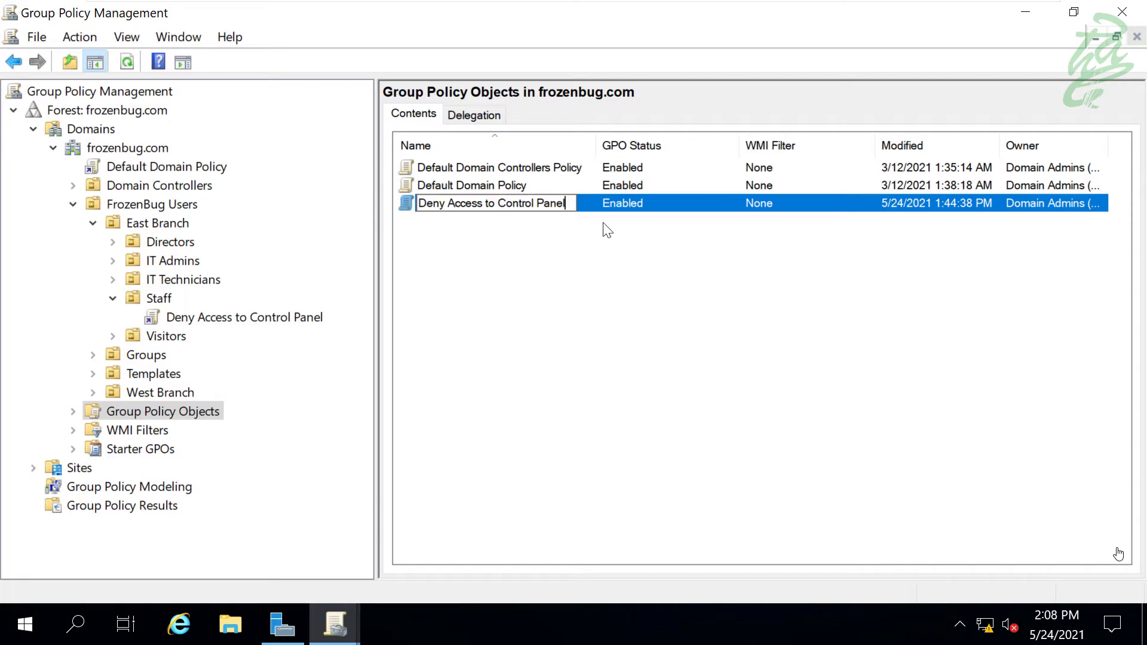
type("& USB")
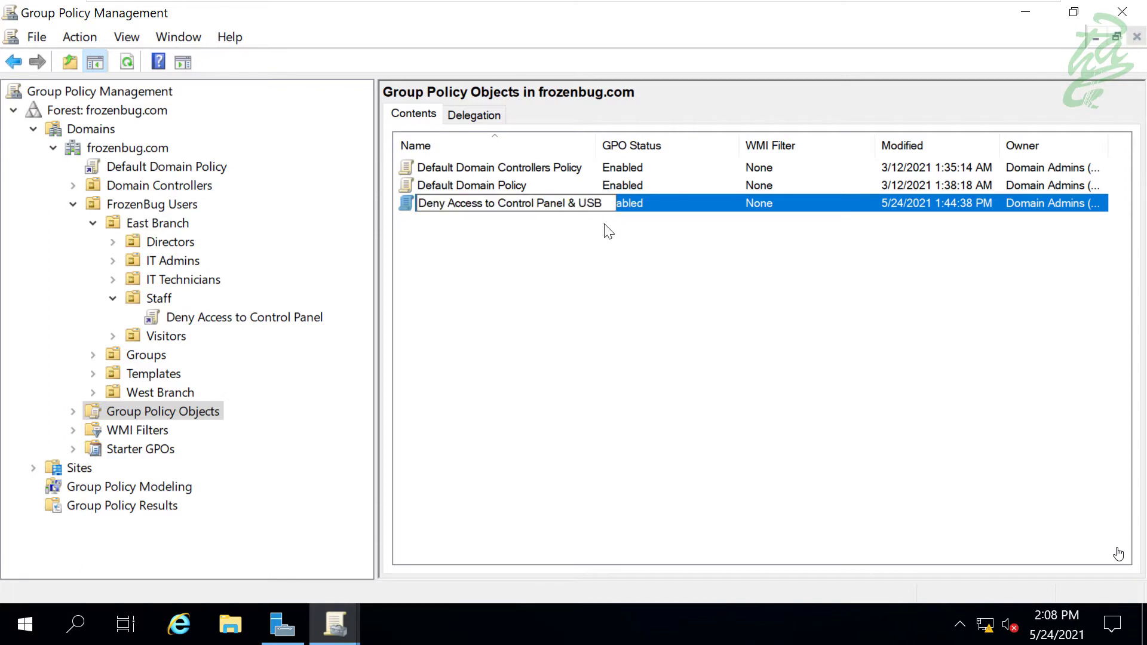
type(" Storage")
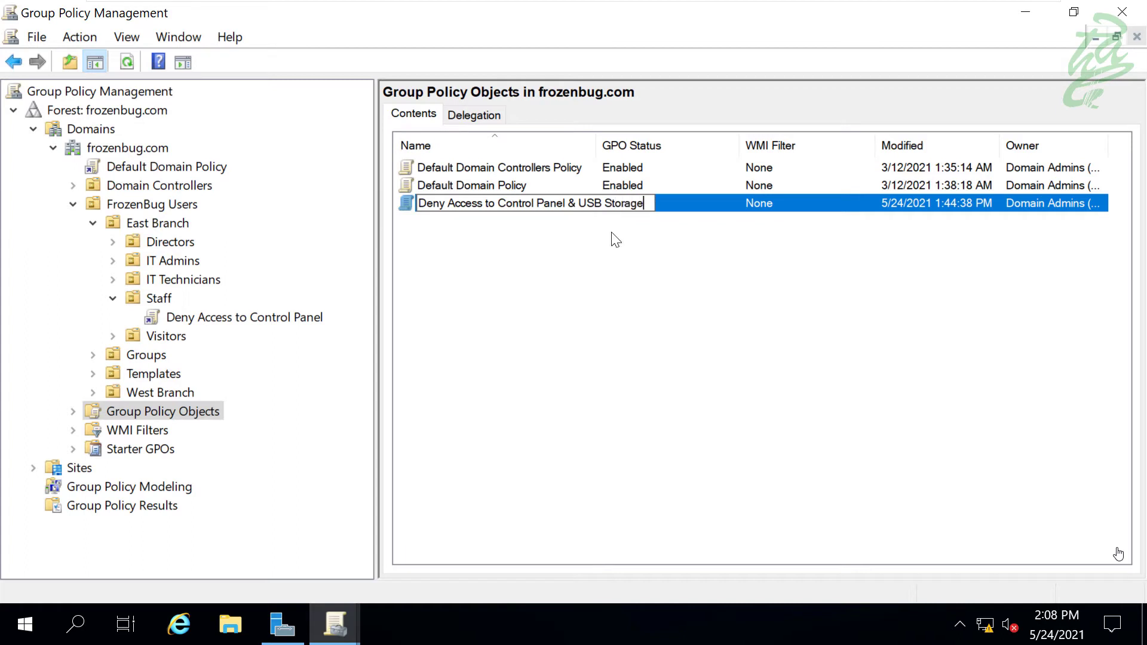
left_click(622, 281)
left_click_drag(596, 146, 815, 145)
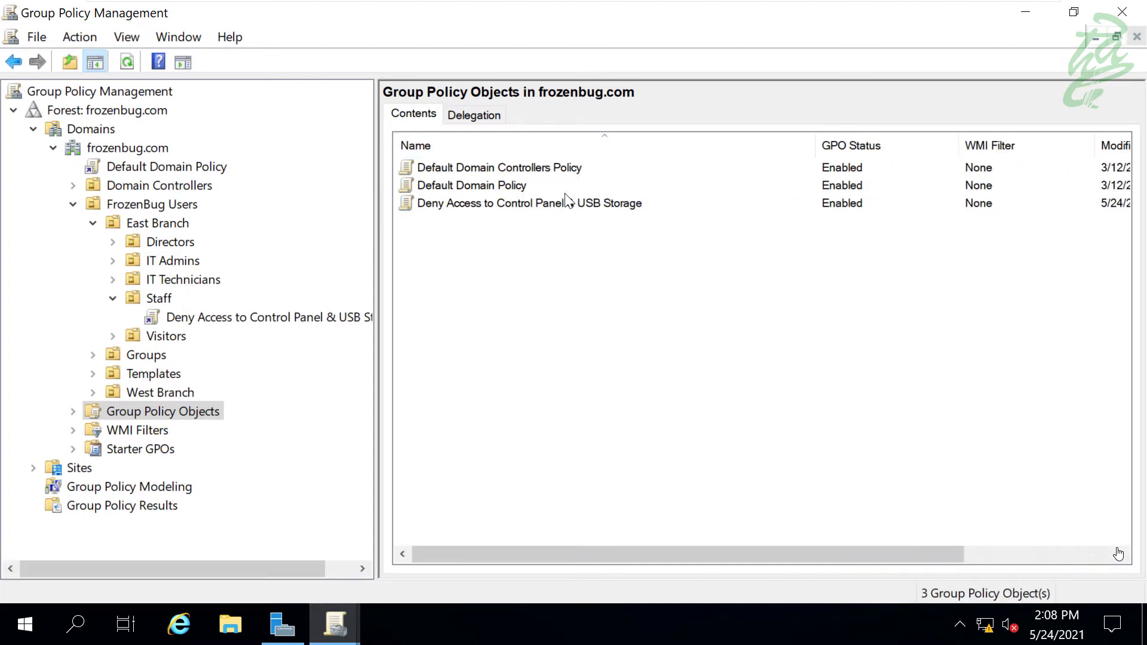
Open the renamed policy object for editing and list all administrative template settings under Computer Configuration.
right_click(527, 202)
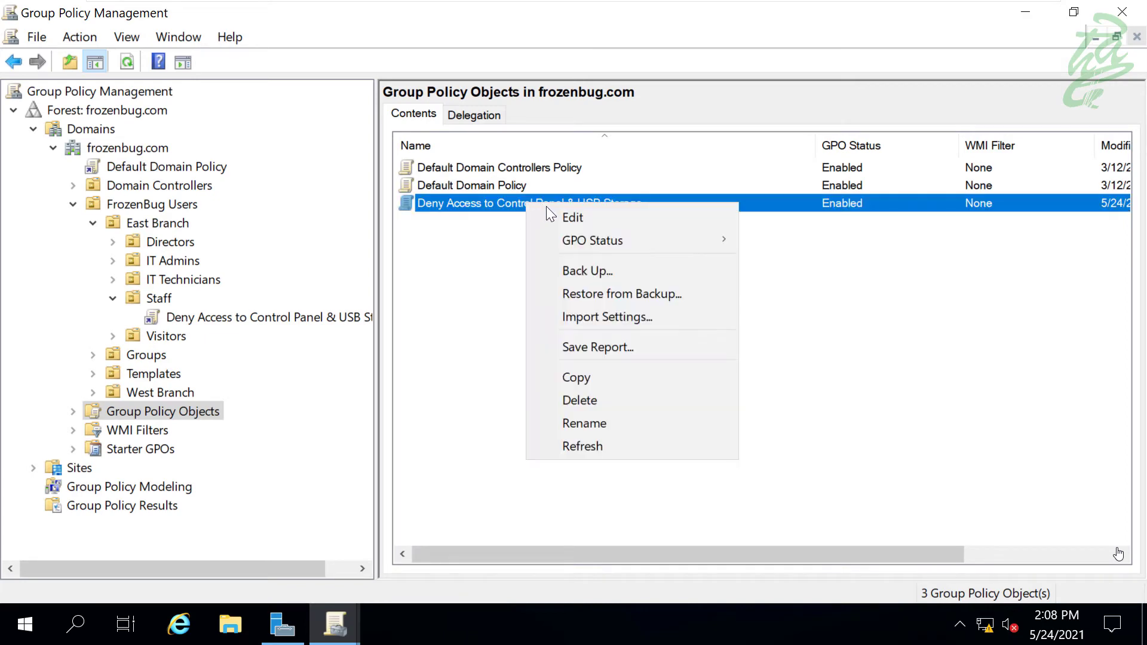
left_click(565, 218)
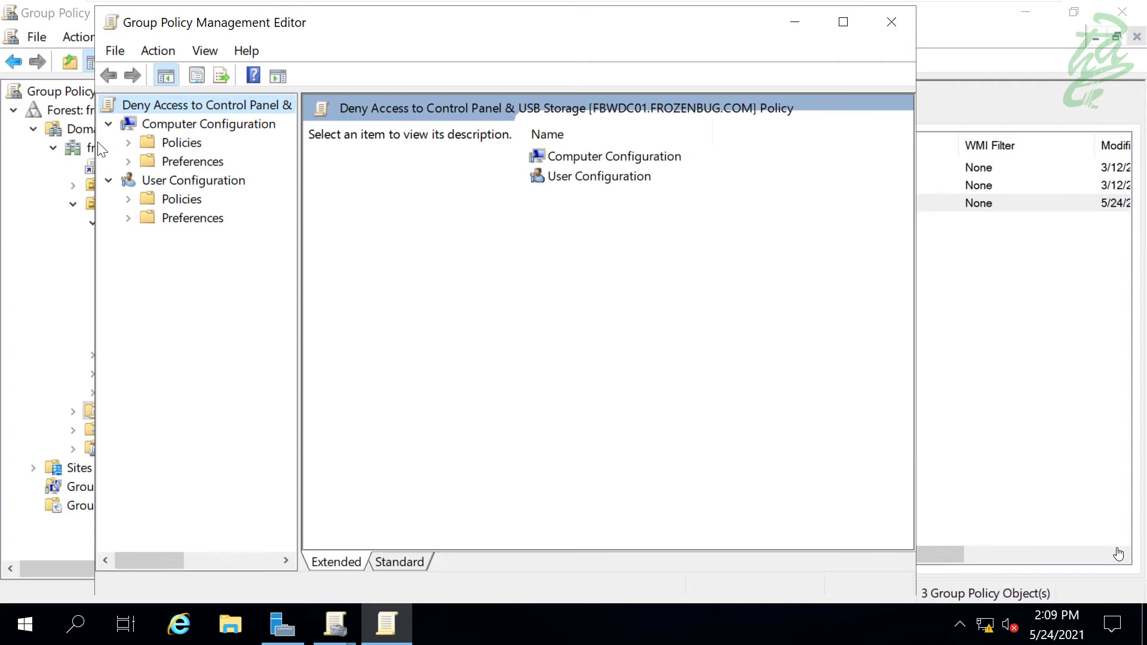
left_click(128, 142)
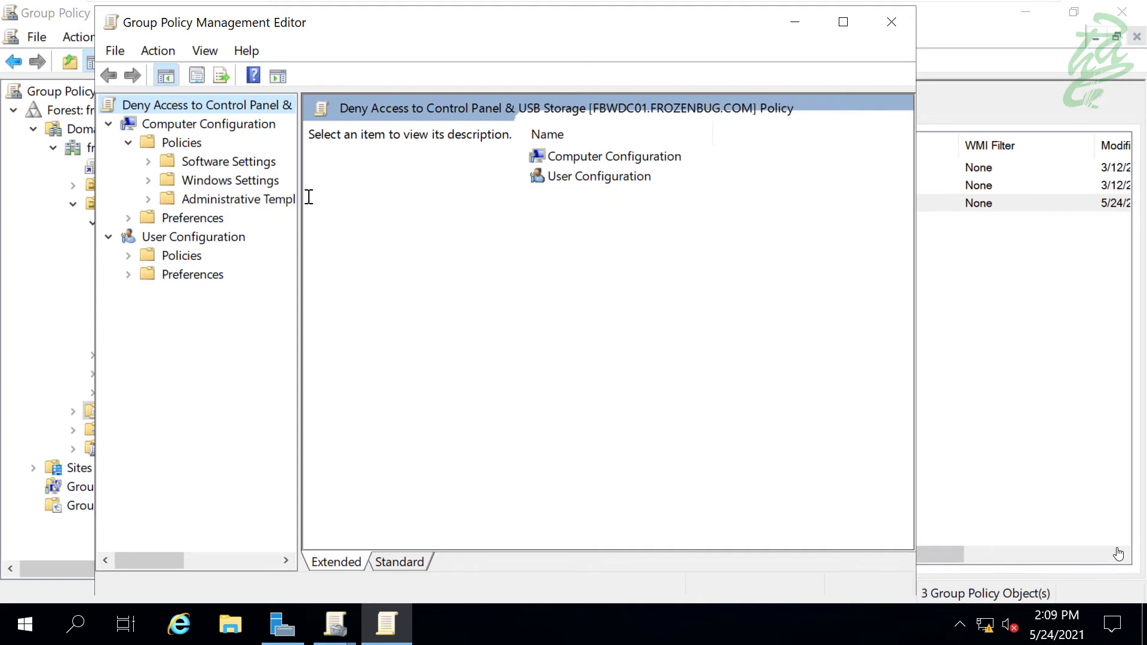
left_click_drag(302, 197, 430, 214)
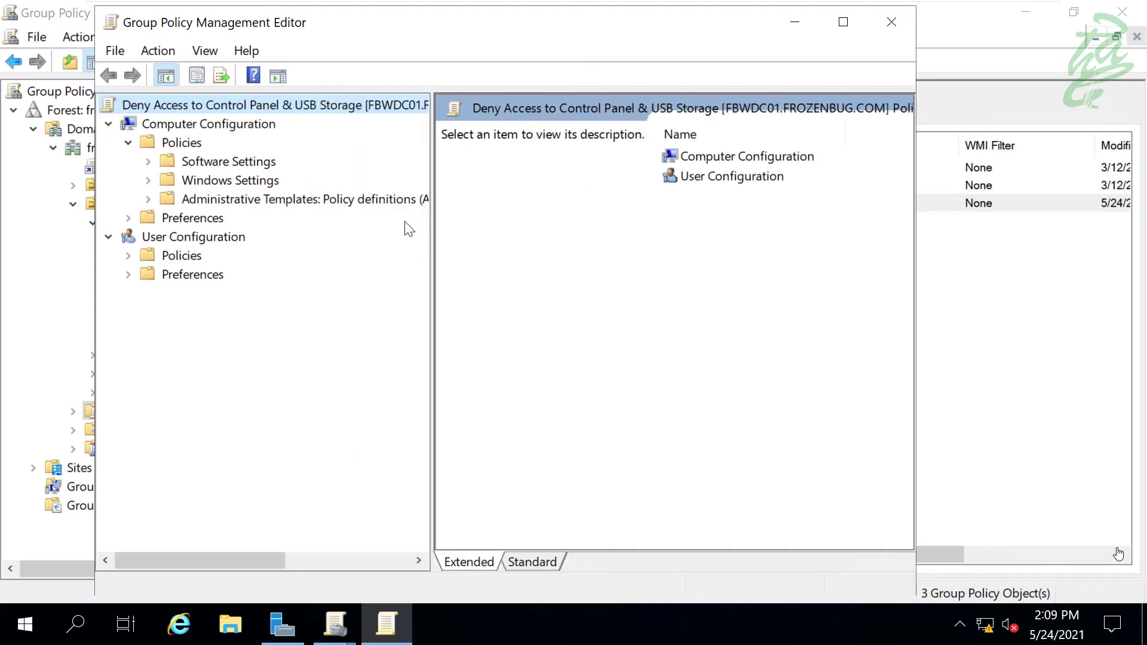
left_click(339, 198)
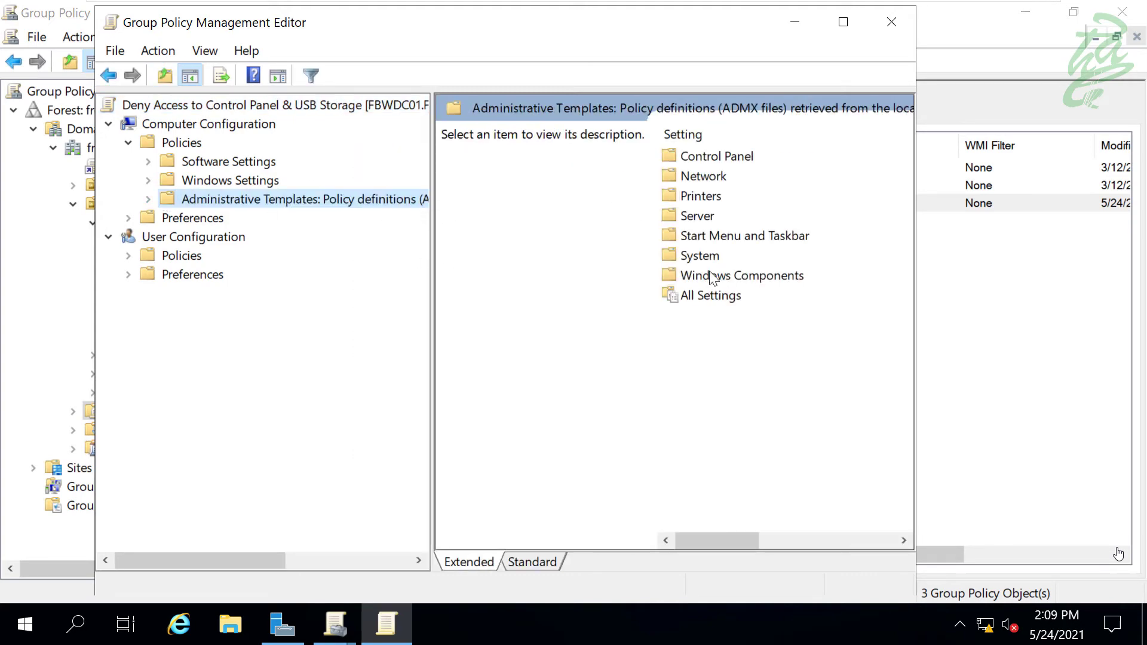
double_click(693, 295)
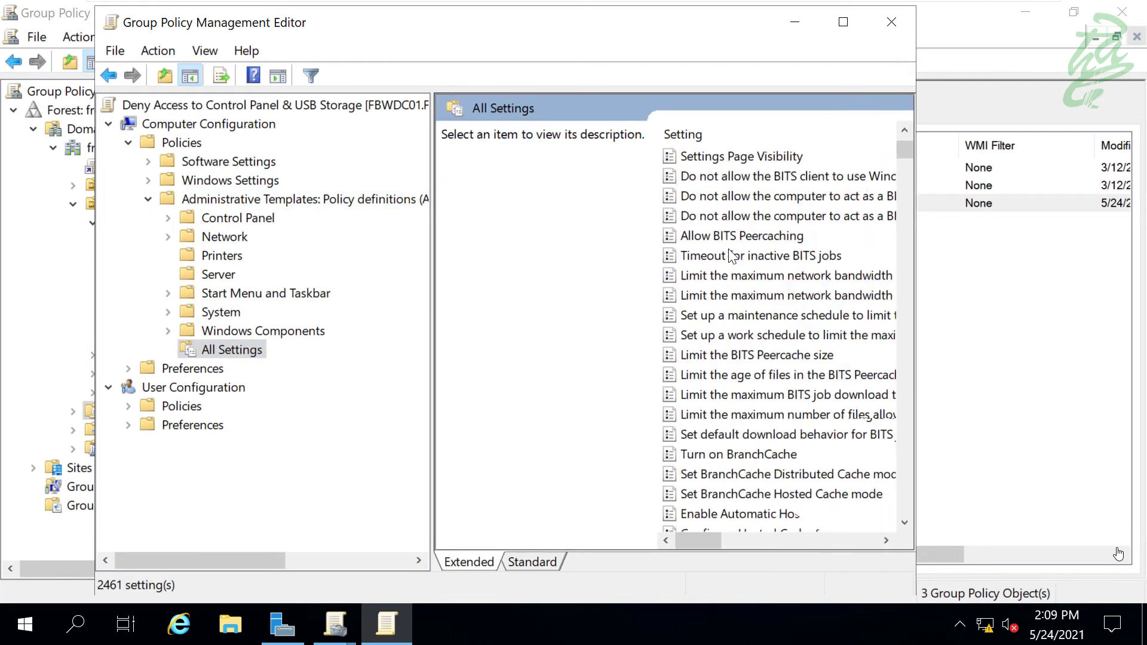
scroll(731, 256, "up", 5)
Filter the Computer Configuration administrative templates by the keyword "Removable" in setting titles, help text and comments.
left_click(231, 199)
right_click(230, 198)
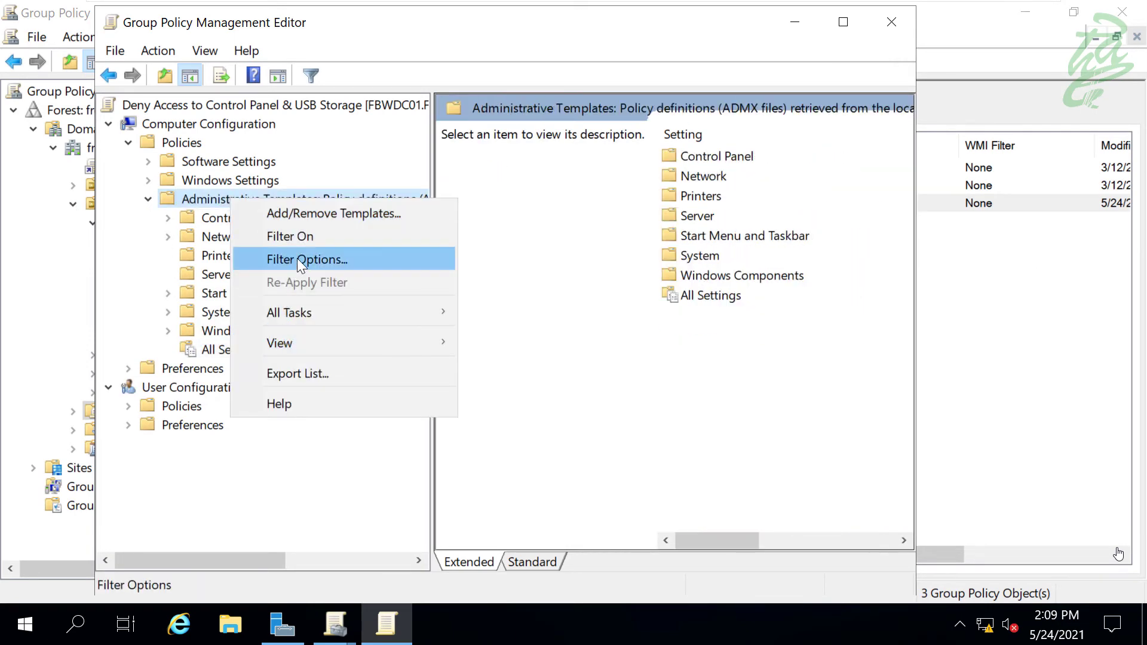
left_click(380, 263)
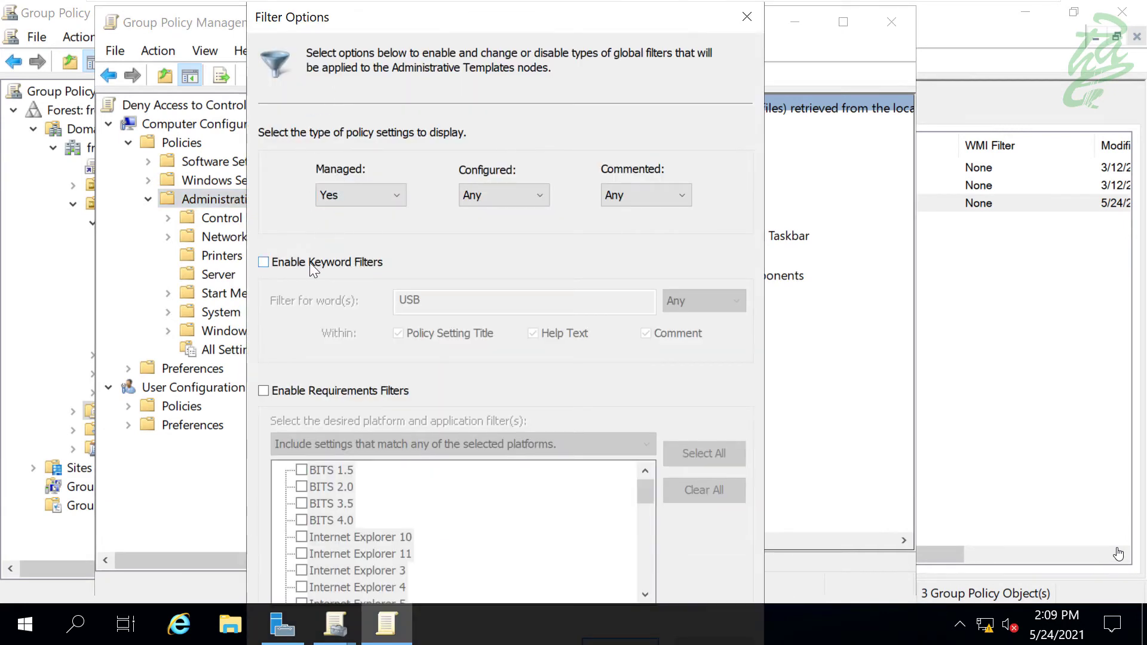
left_click(264, 263)
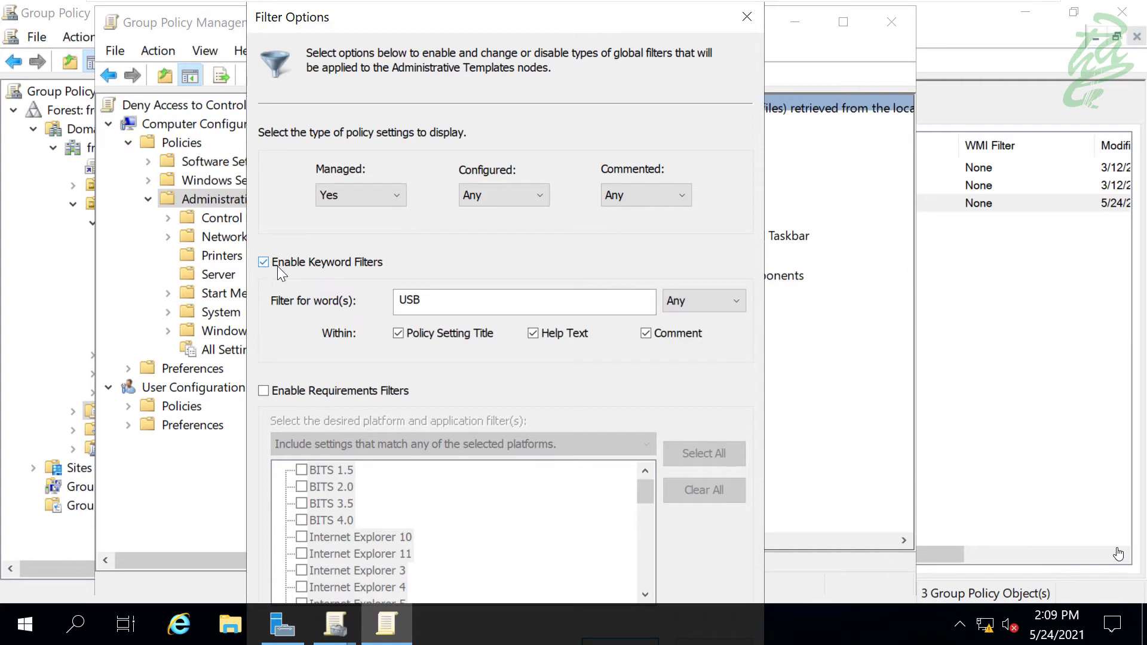
double_click(410, 301)
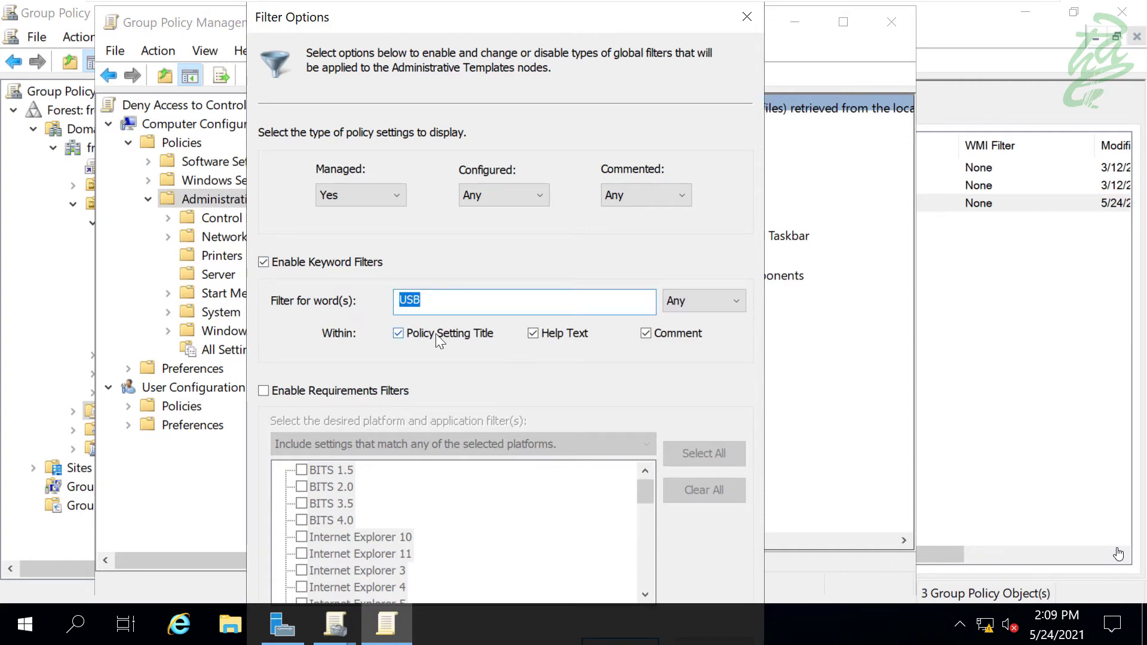
key("BackSpace")
type("Removable")
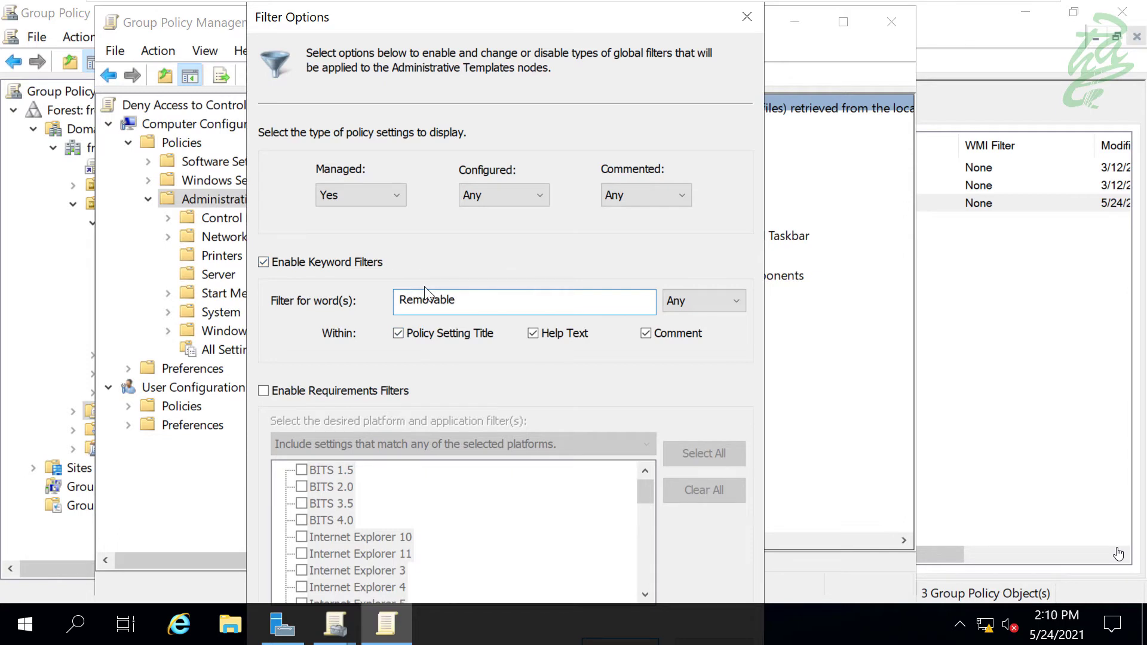
key("Tab")
key("Tab")
key("Tab")
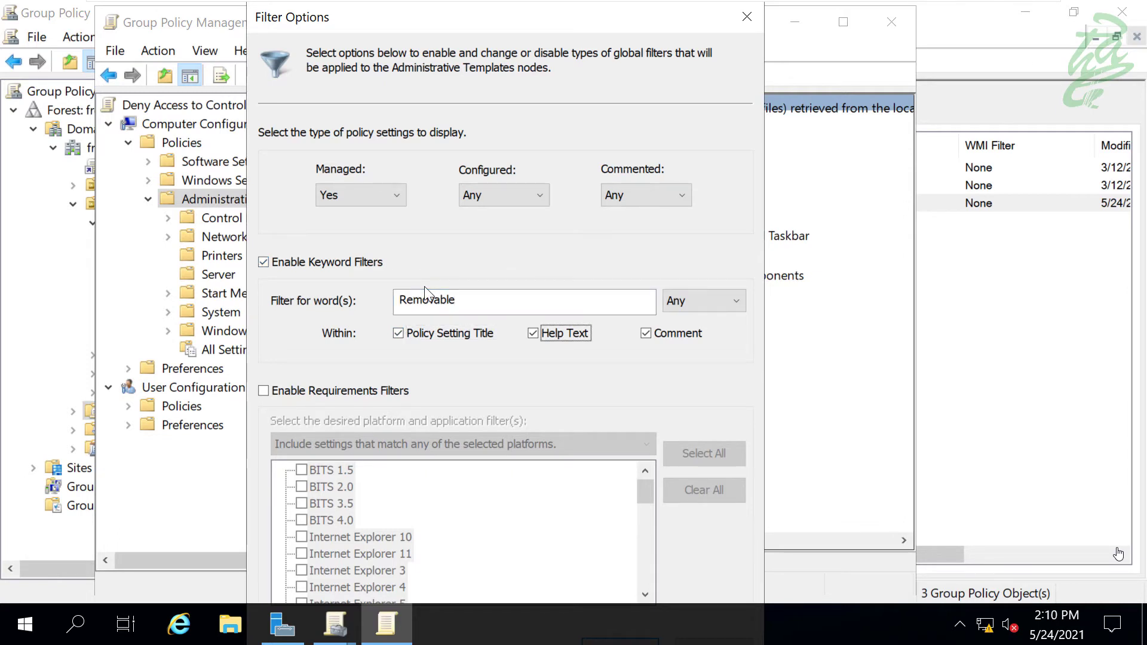
key("Tab")
key("Tab")
key("Tab")
key("Return")
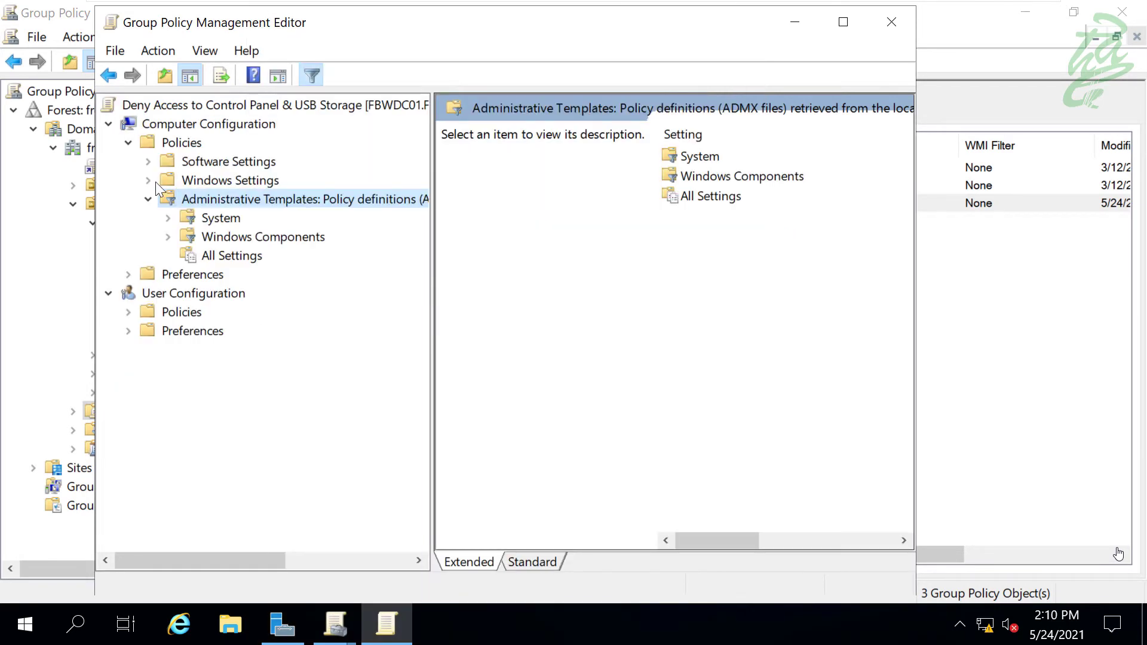
Look through the filtered System and Windows Components categories, then list all filtered settings in a maximized editor window.
left_click(214, 221)
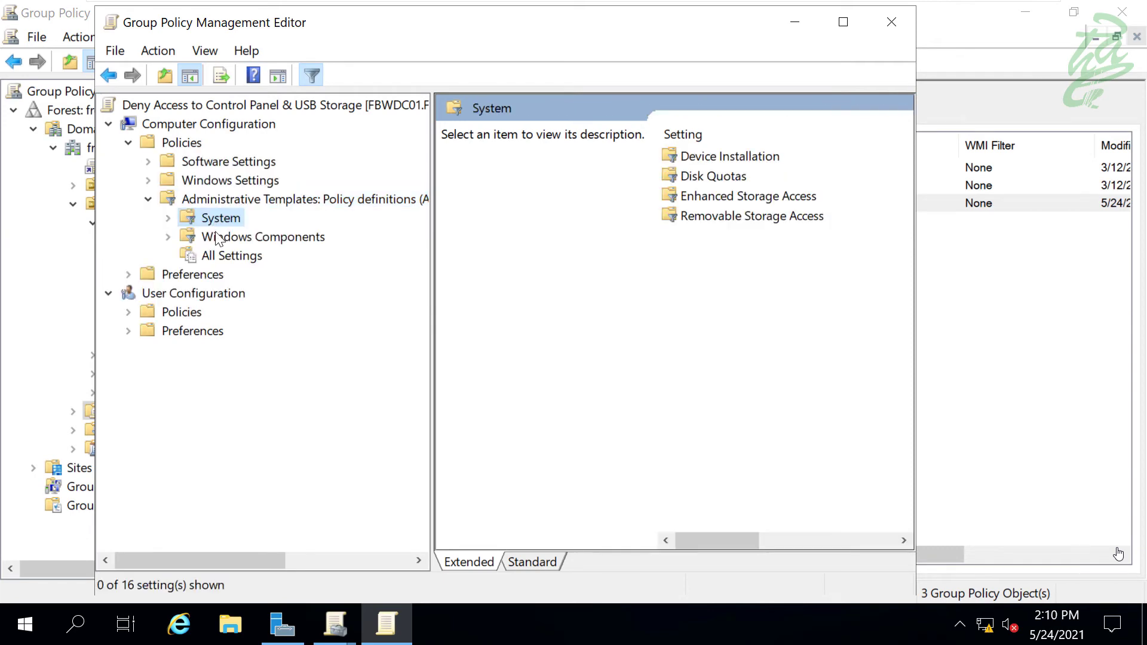
left_click(217, 237)
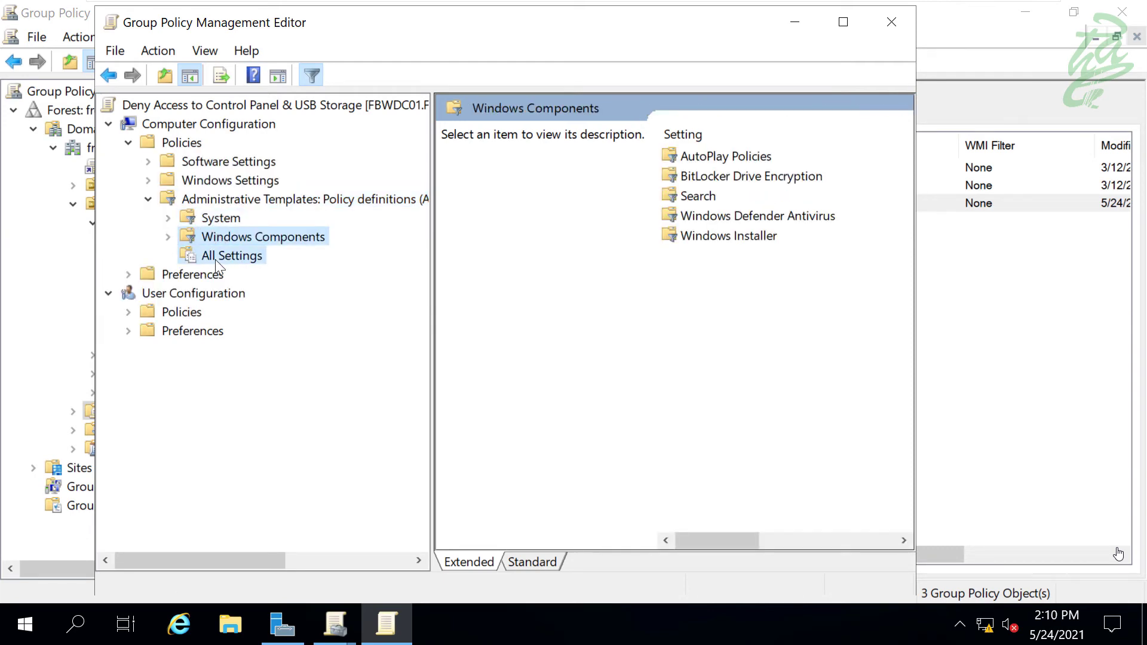
left_click(216, 258)
left_click_drag(911, 190, 901, 143)
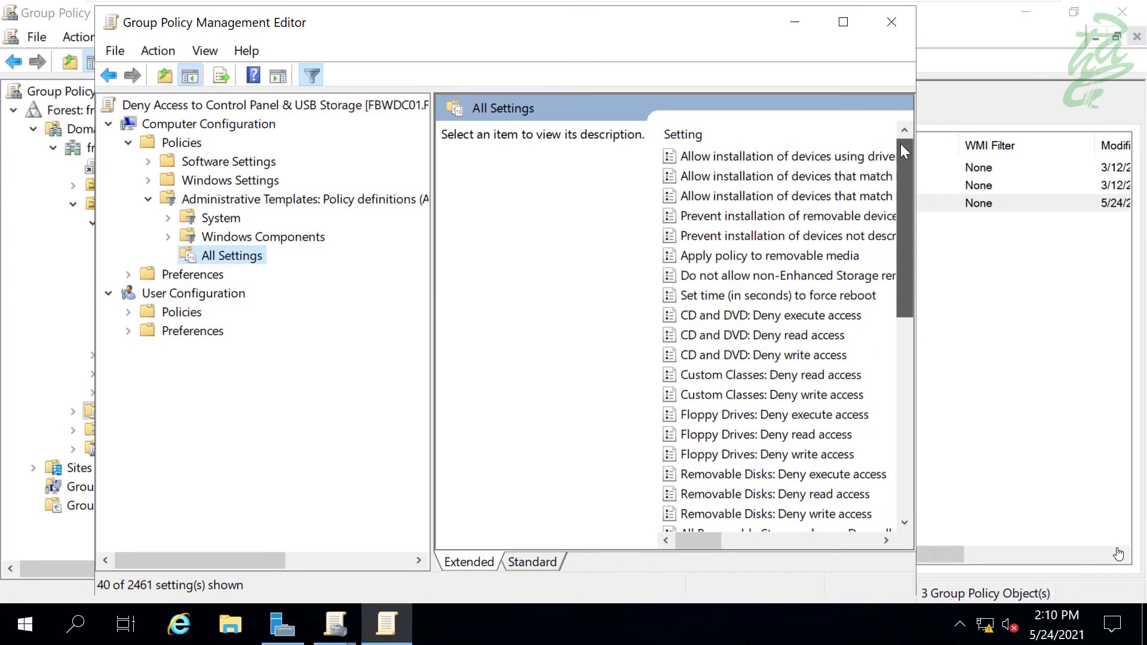
left_click(842, 22)
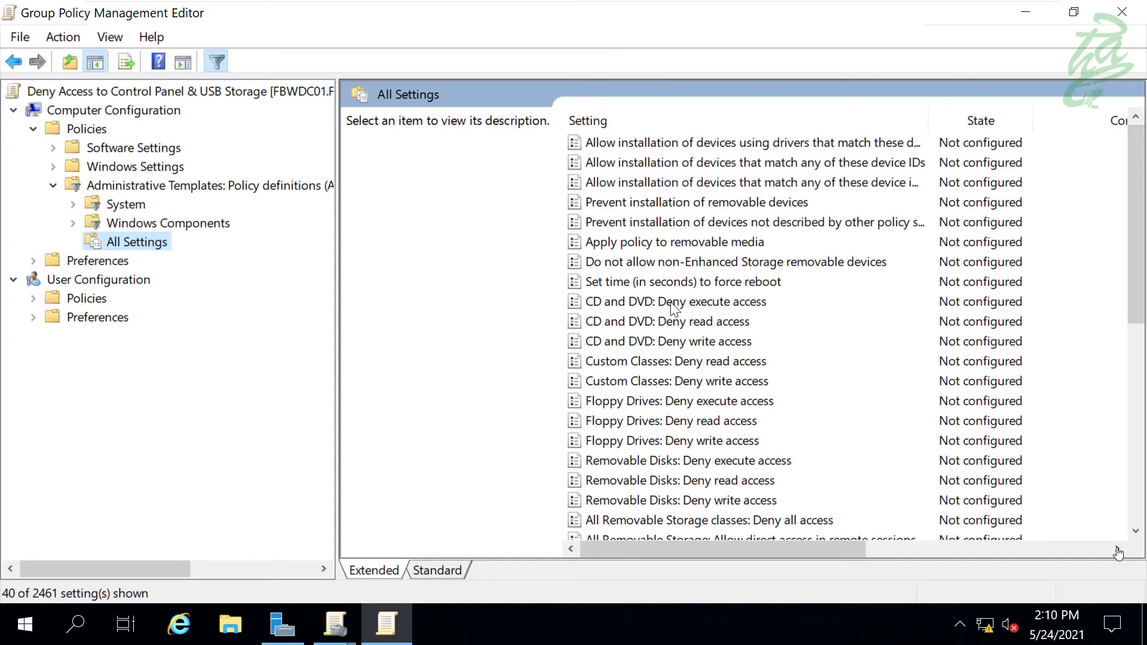
Set the policy "All Removable Storage classes: Deny all access" to Enabled.
scroll(728, 315, "down", 1)
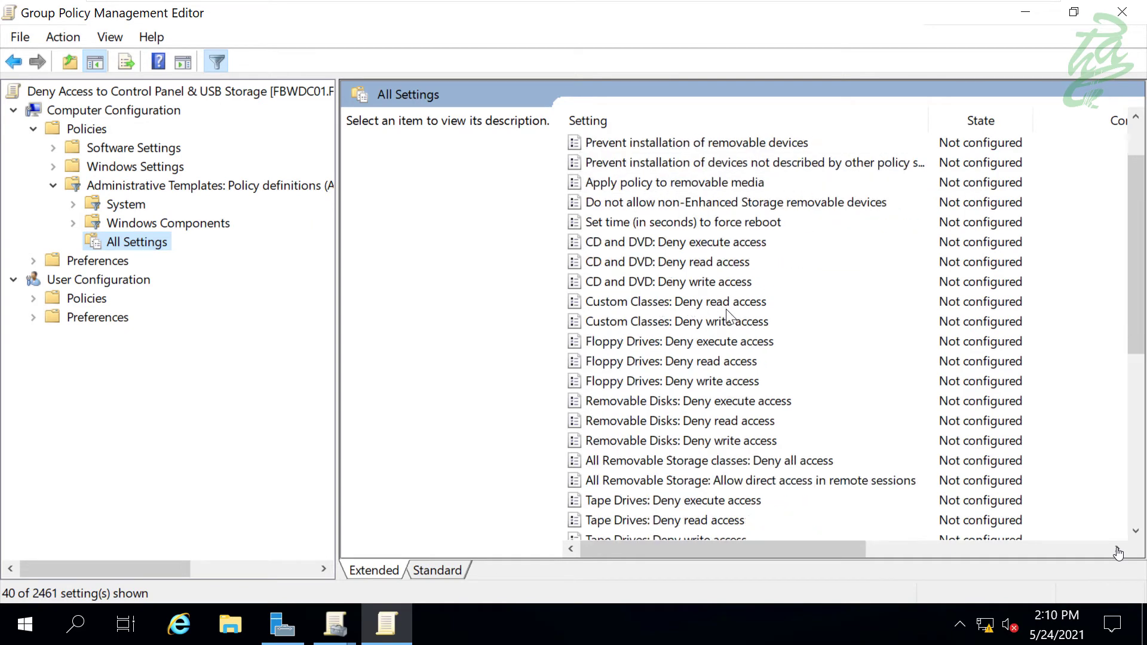
left_click(661, 461)
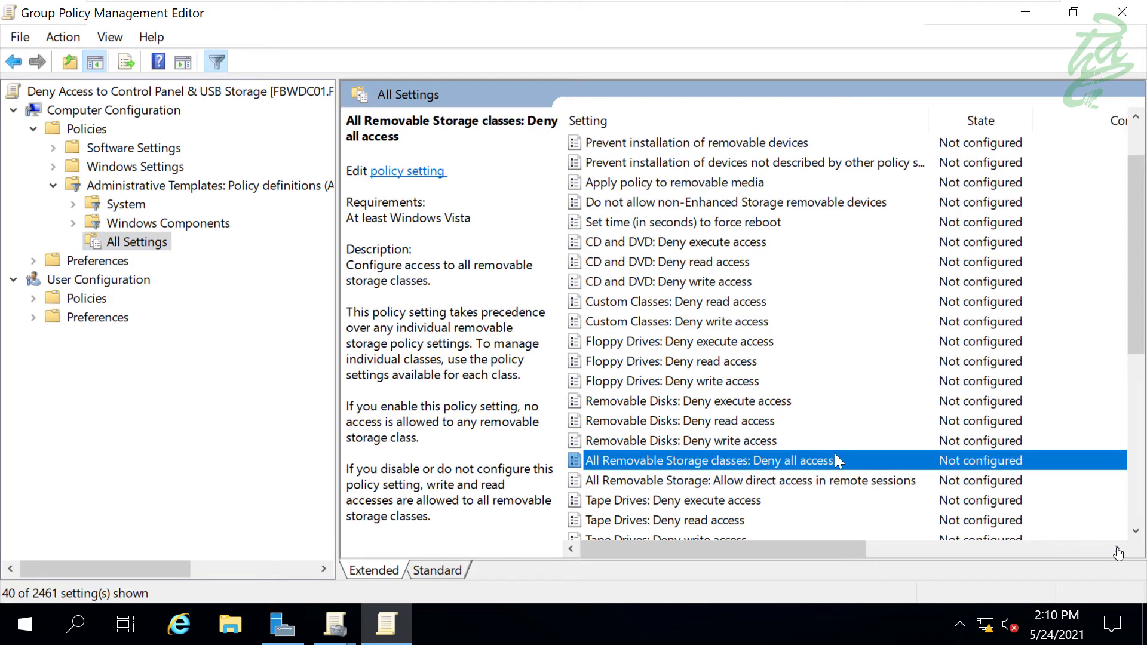
double_click(887, 464)
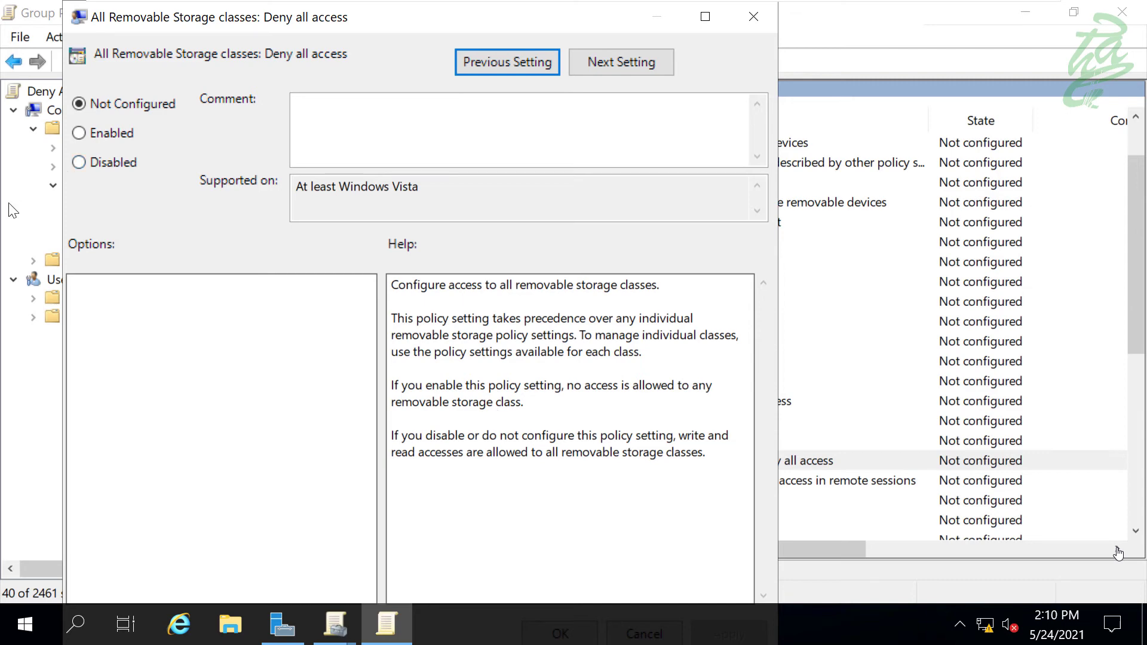
left_click(103, 132)
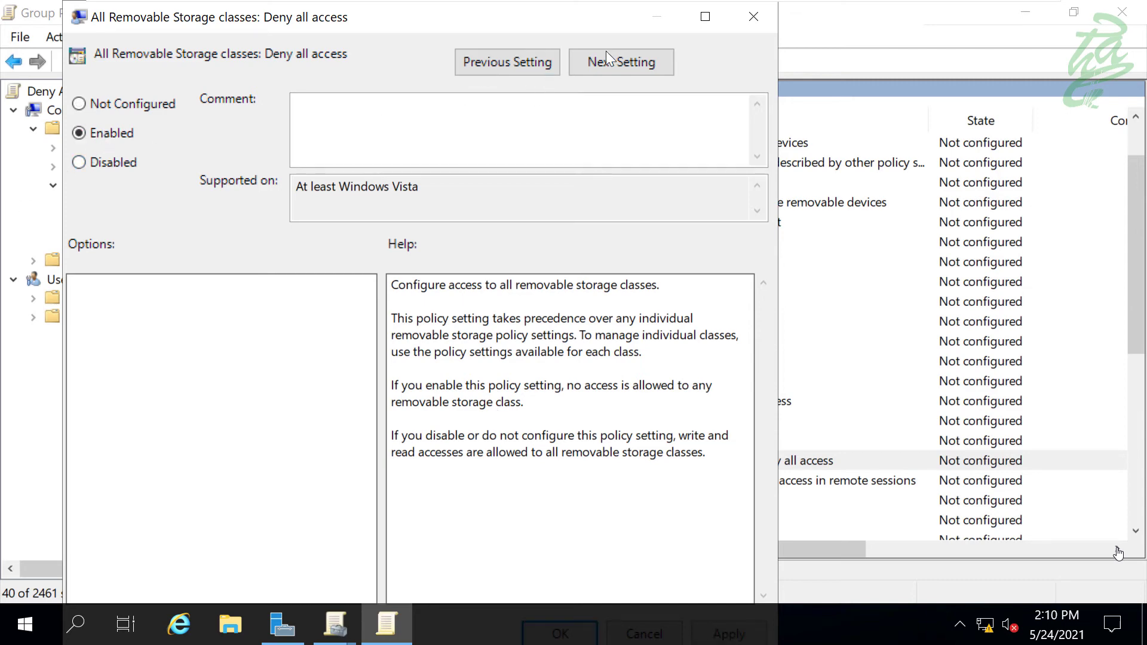
left_click(705, 17)
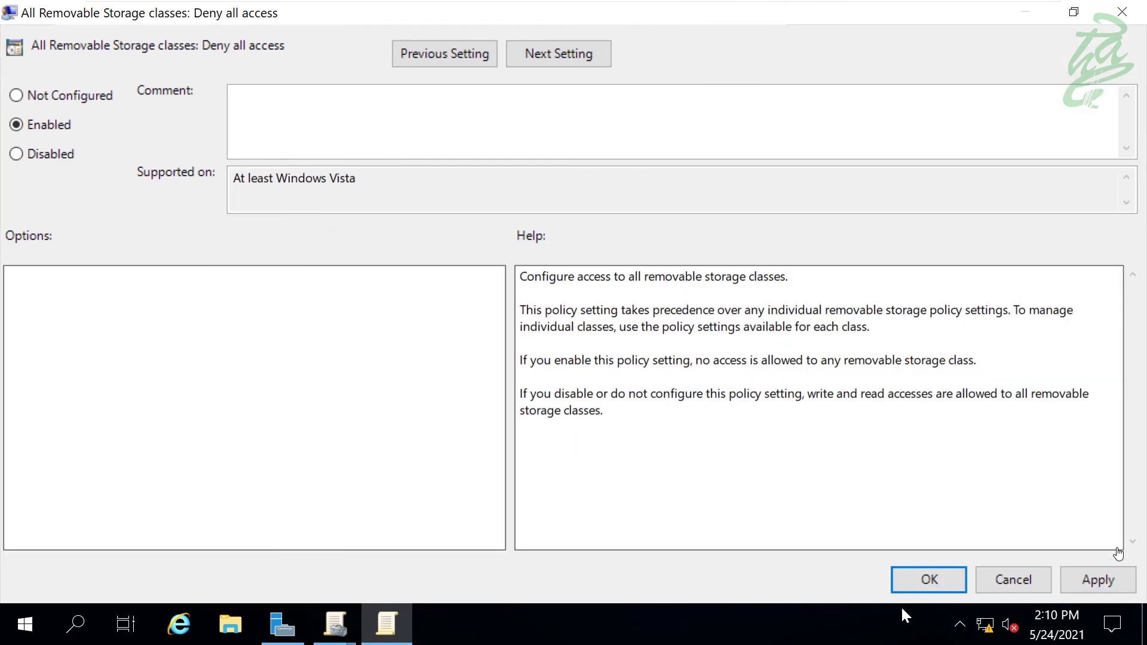
left_click(922, 582)
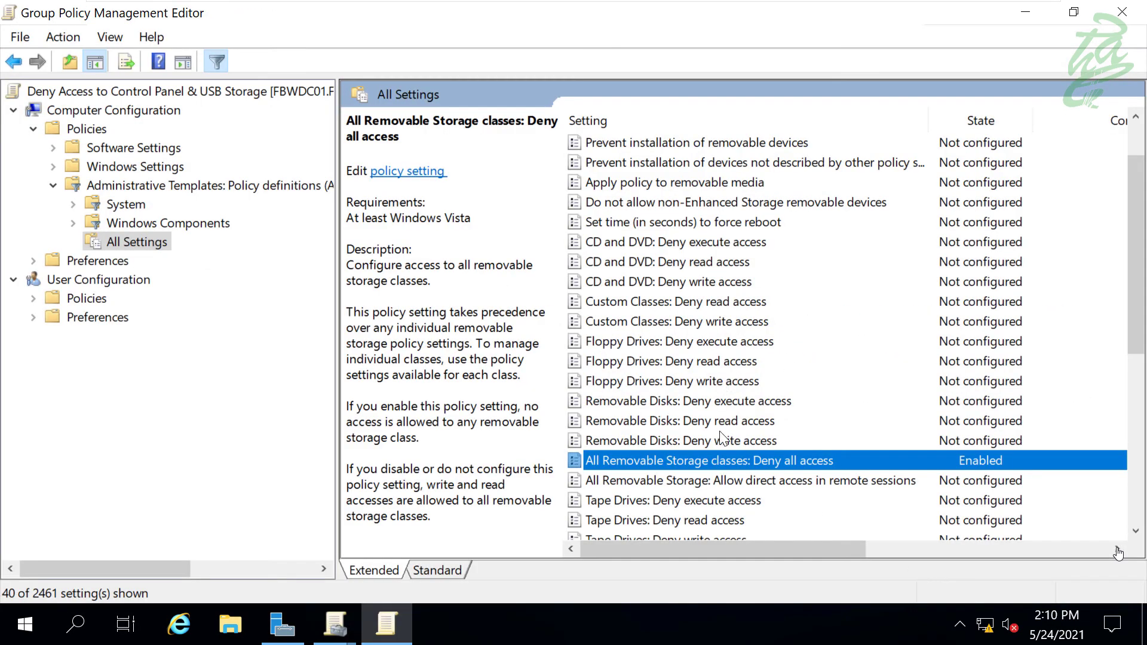
Turn off the administrative templates filter and close the policy editor.
right_click(126, 187)
left_click(190, 230)
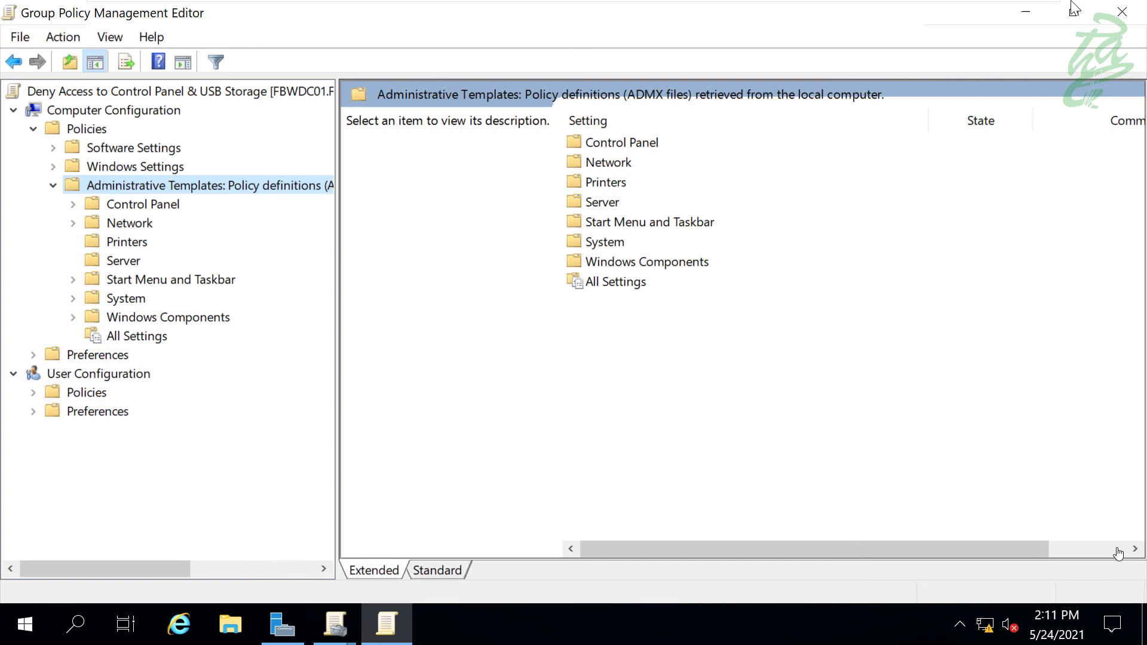
left_click(1122, 11)
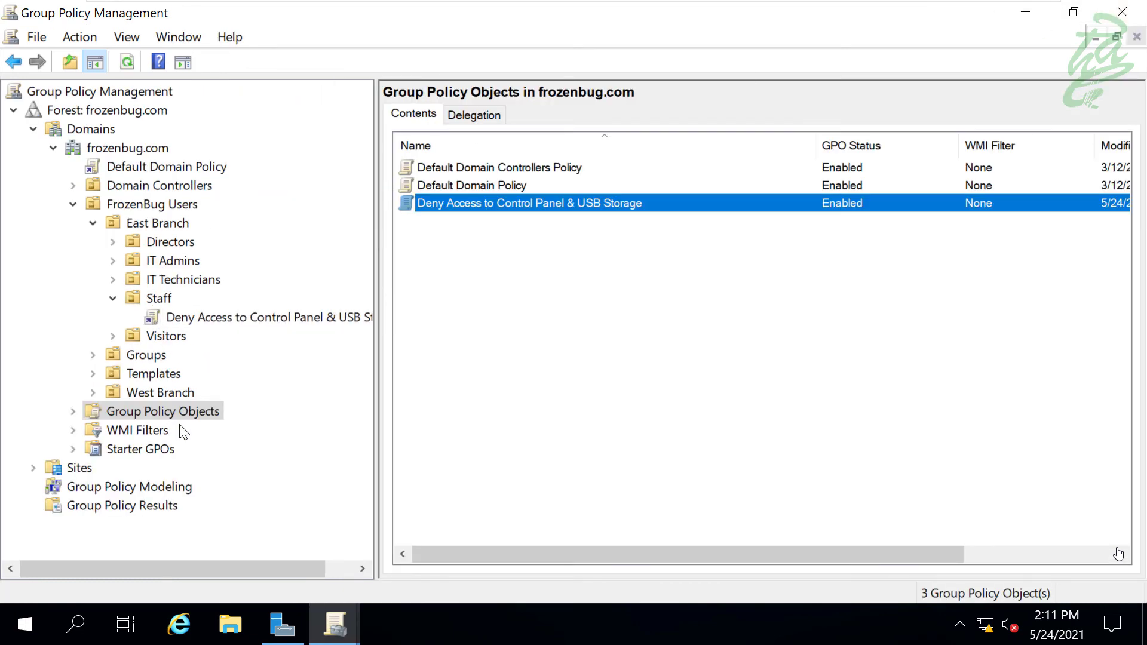
Review the settings report of the policy linked to East Branch Staff, down to its computer and user policies.
left_click(210, 322)
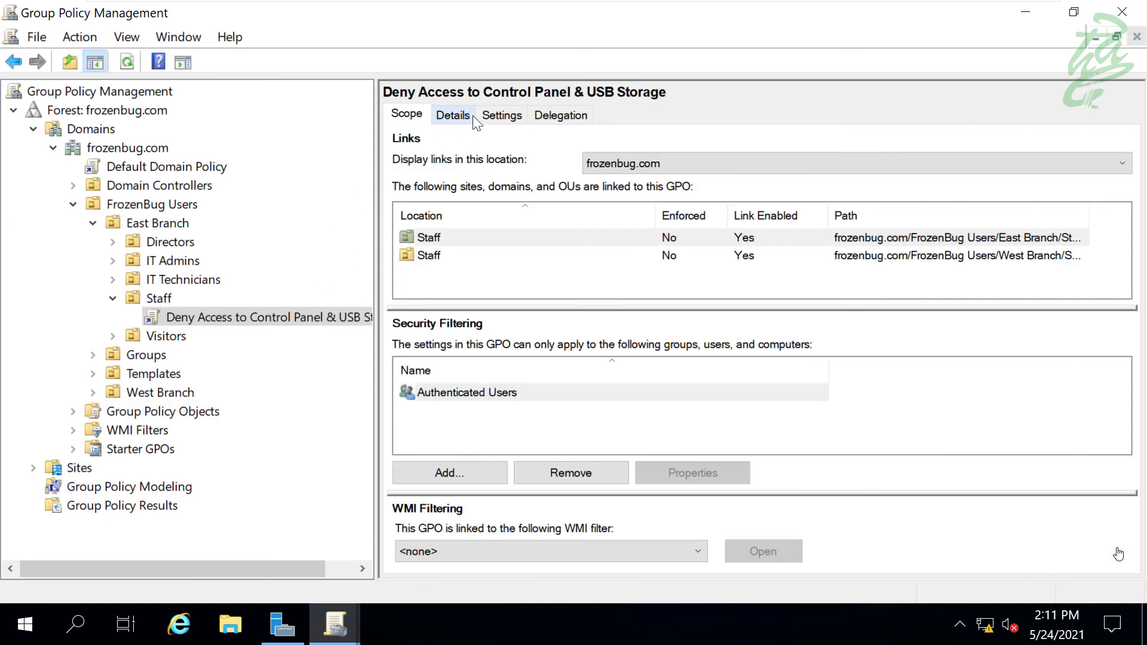
left_click(493, 117)
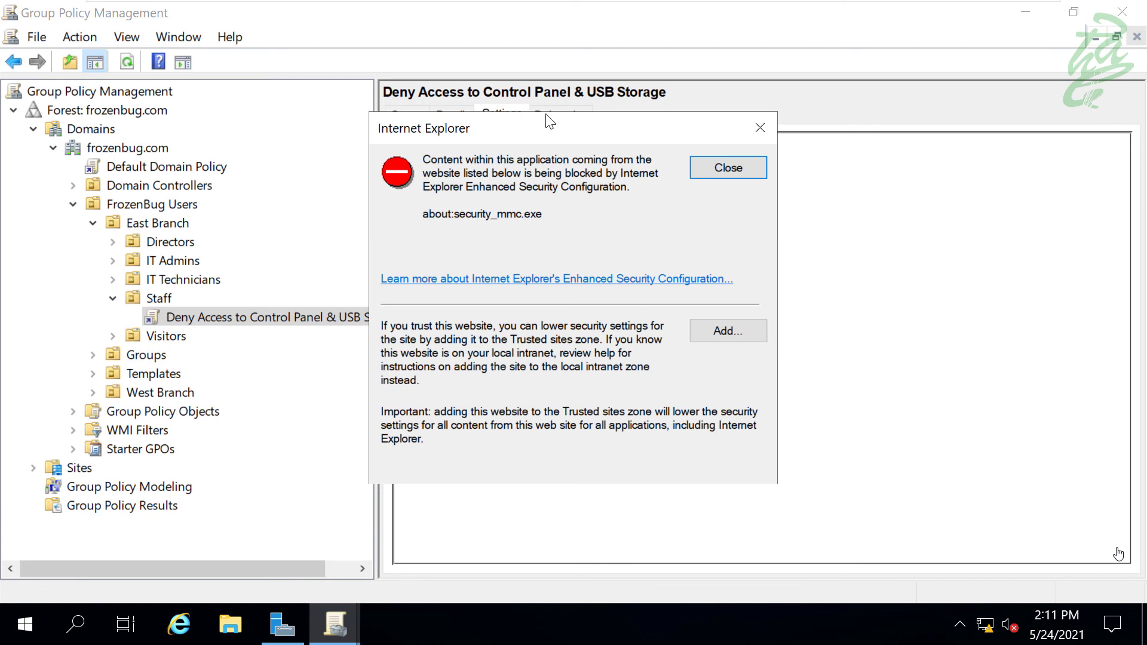
left_click(728, 168)
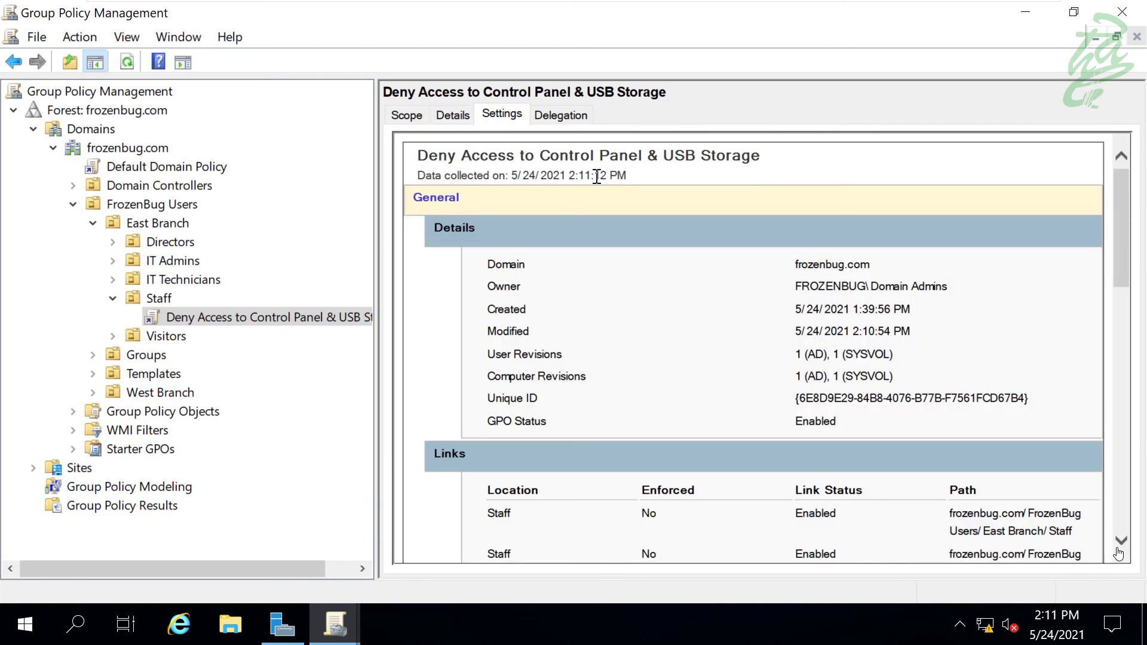
left_click_drag(1116, 202, 1105, 453)
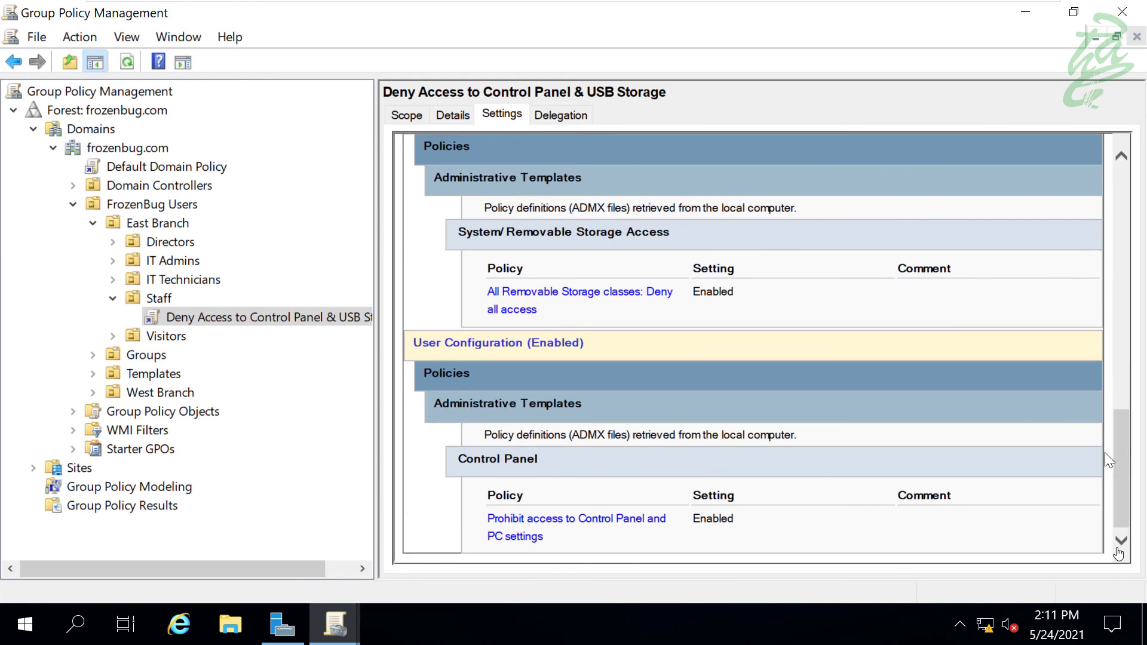